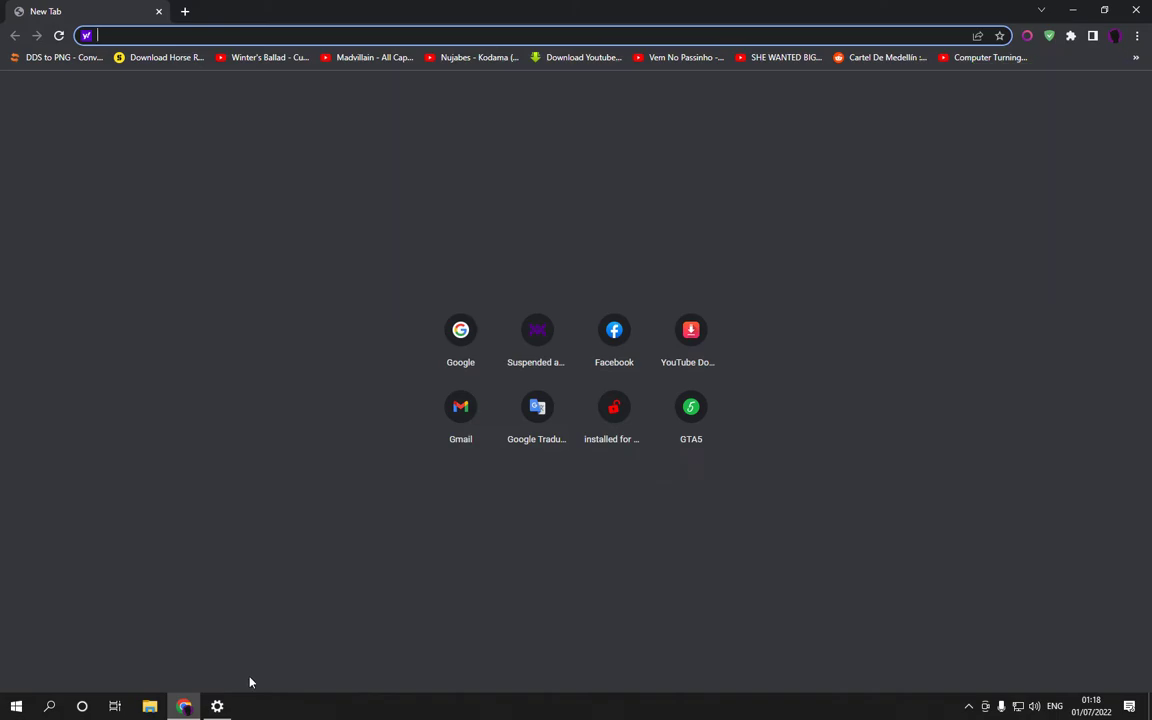
Bring Settings to the front, dismiss the Devices context menu, and close Settings.
click(217, 706)
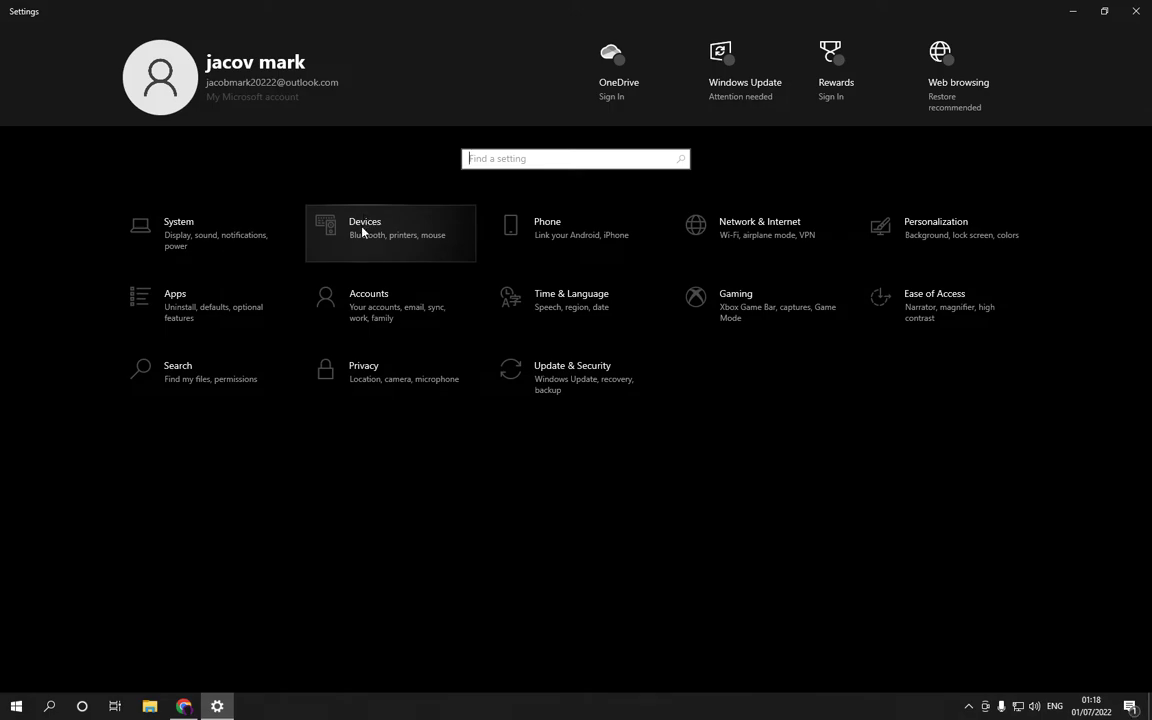
right_click(340, 235)
click(329, 172)
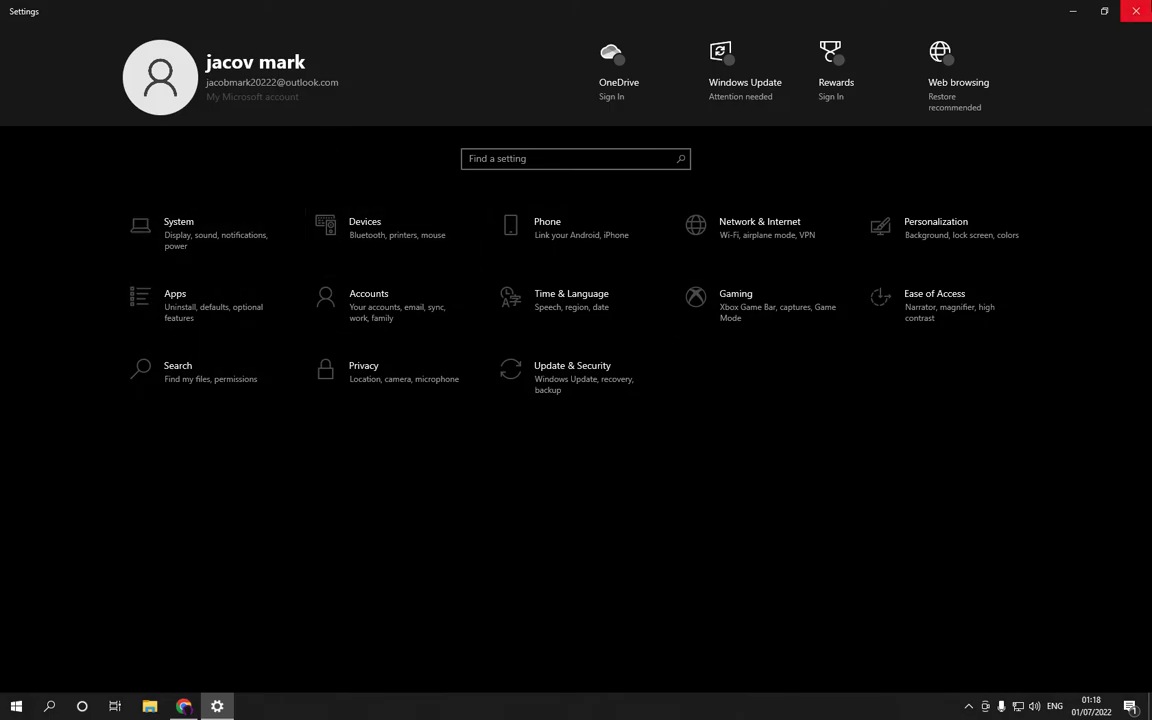
click(1136, 11)
Relaunch Settings from the Start menu and go to the Privacy section.
click(16, 706)
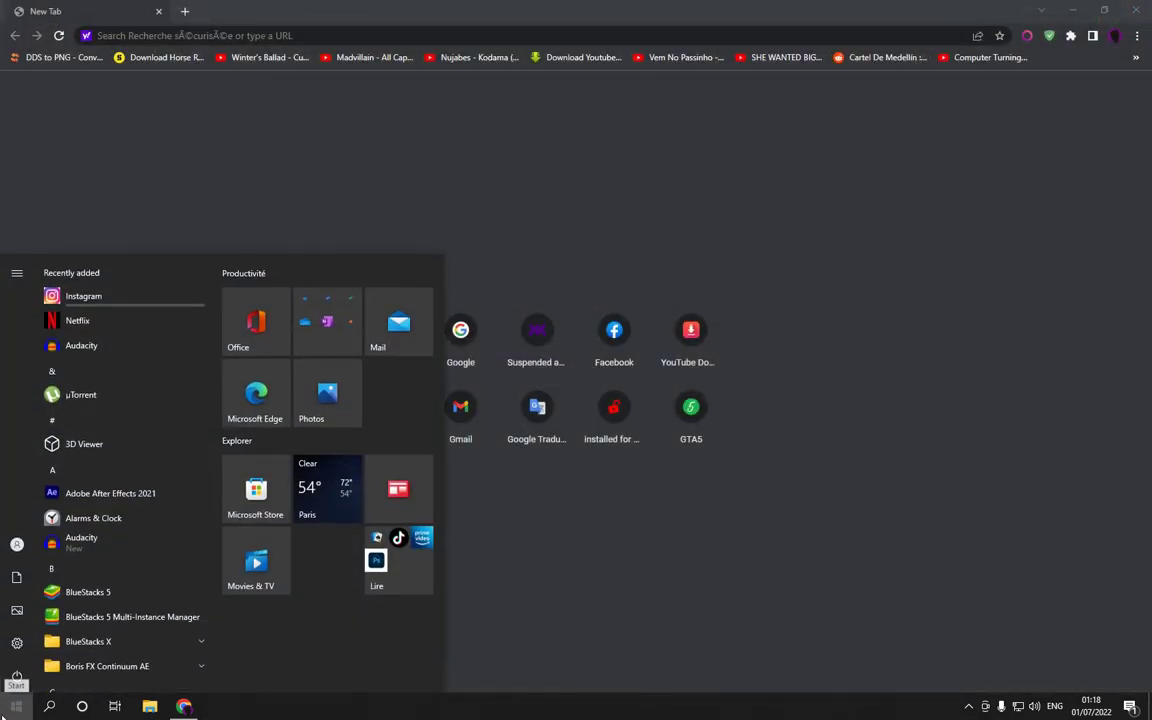
click(16, 642)
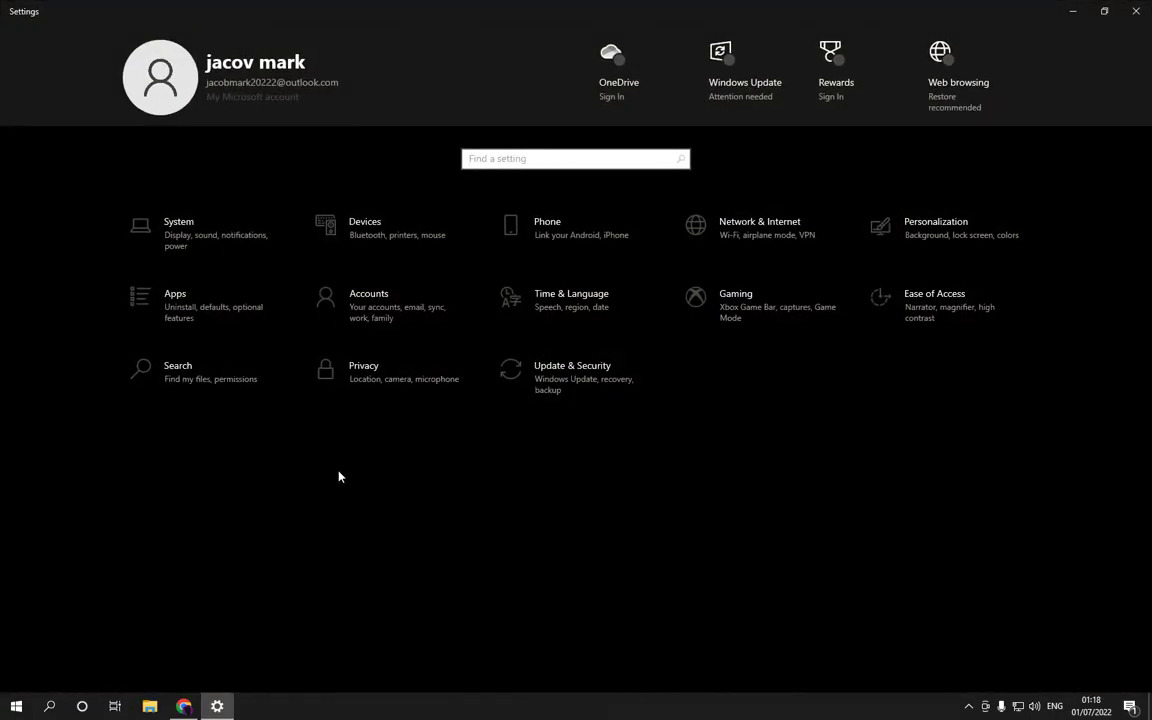
click(390, 372)
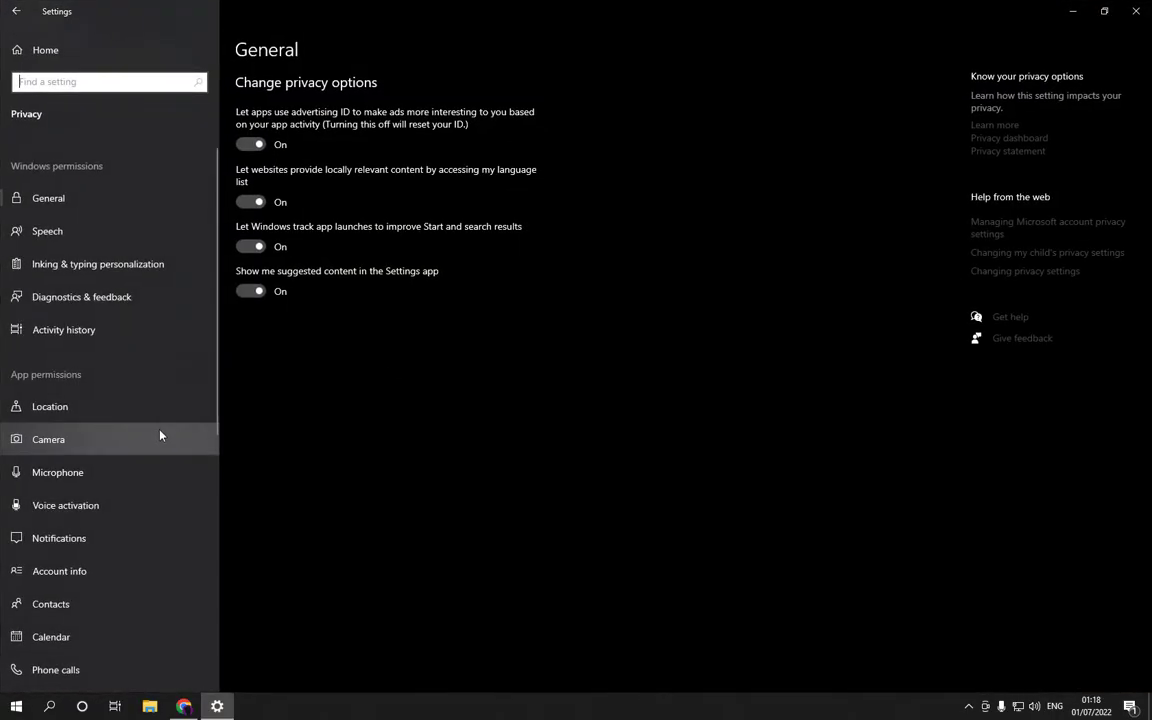
scroll(160, 440, down, 3)
scroll(160, 440, down, 3)
scroll(163, 459, down, 4)
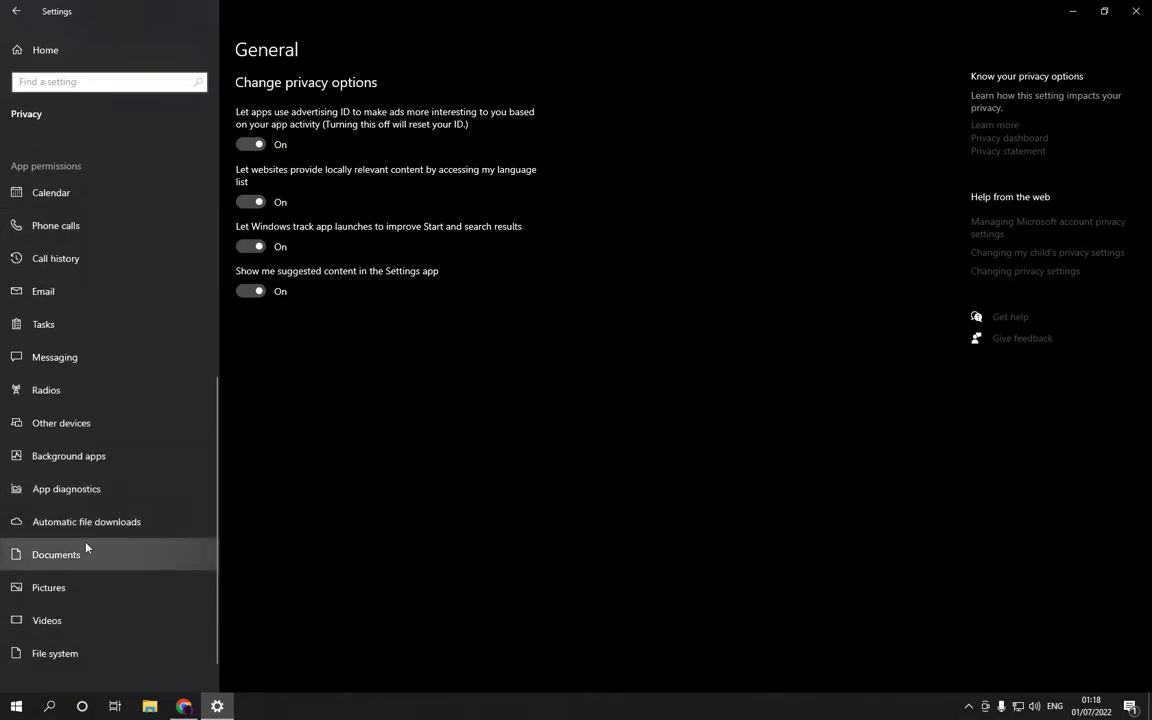
scroll(110, 450, up, 3)
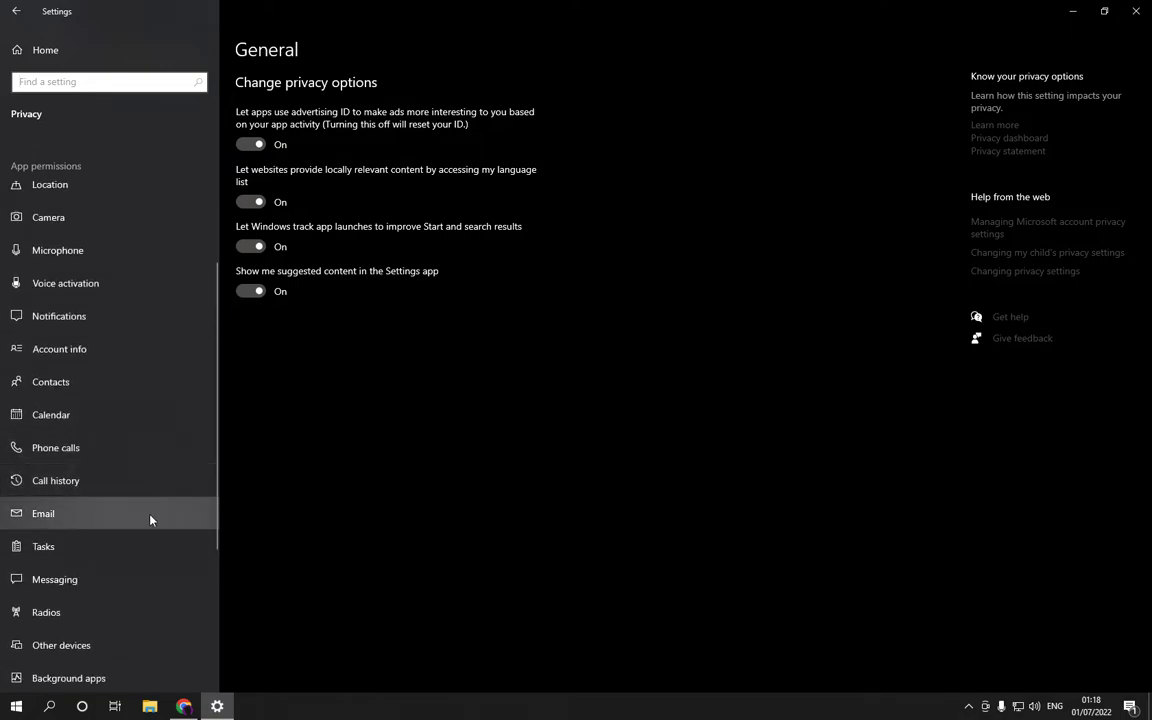
scroll(128, 461, up, 2)
scroll(108, 467, up, 4)
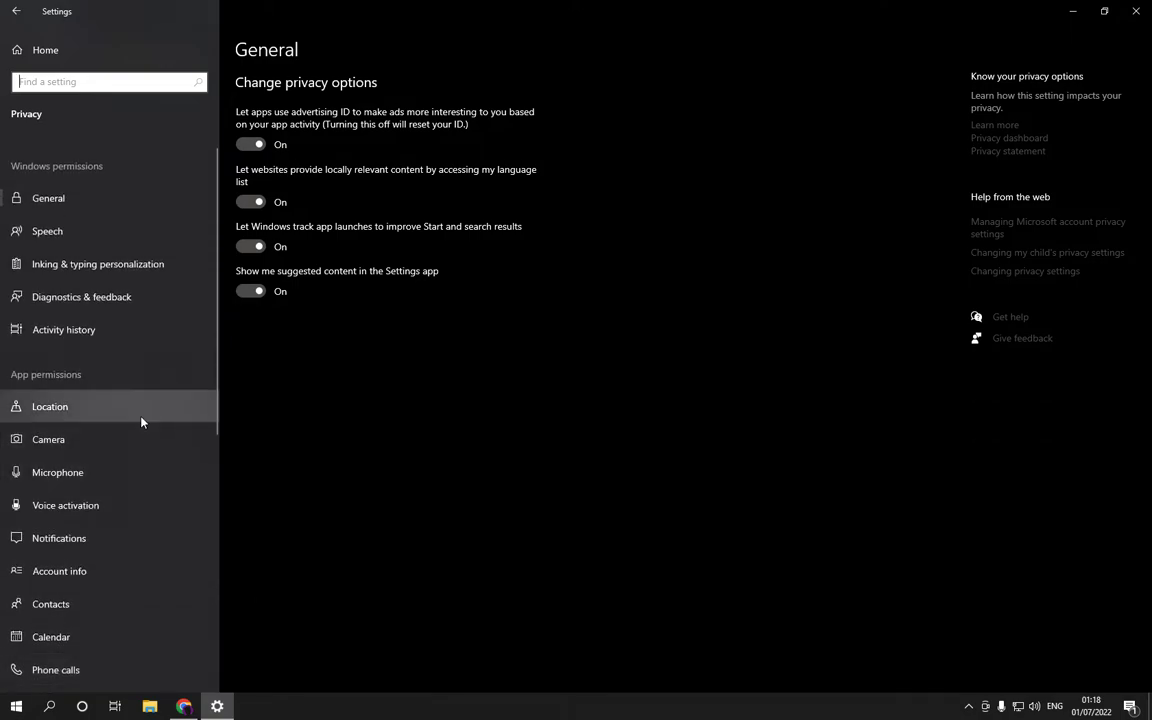
scroll(130, 470, down, 3)
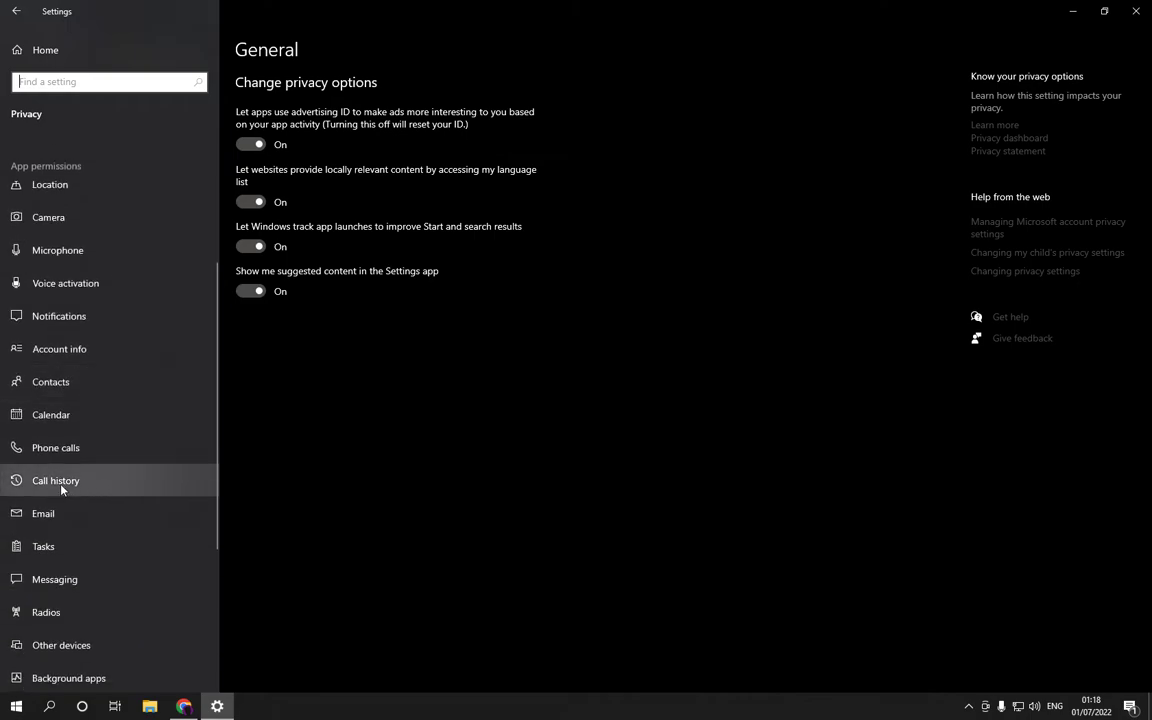
scroll(105, 449, down, 3)
scroll(105, 449, down, 1)
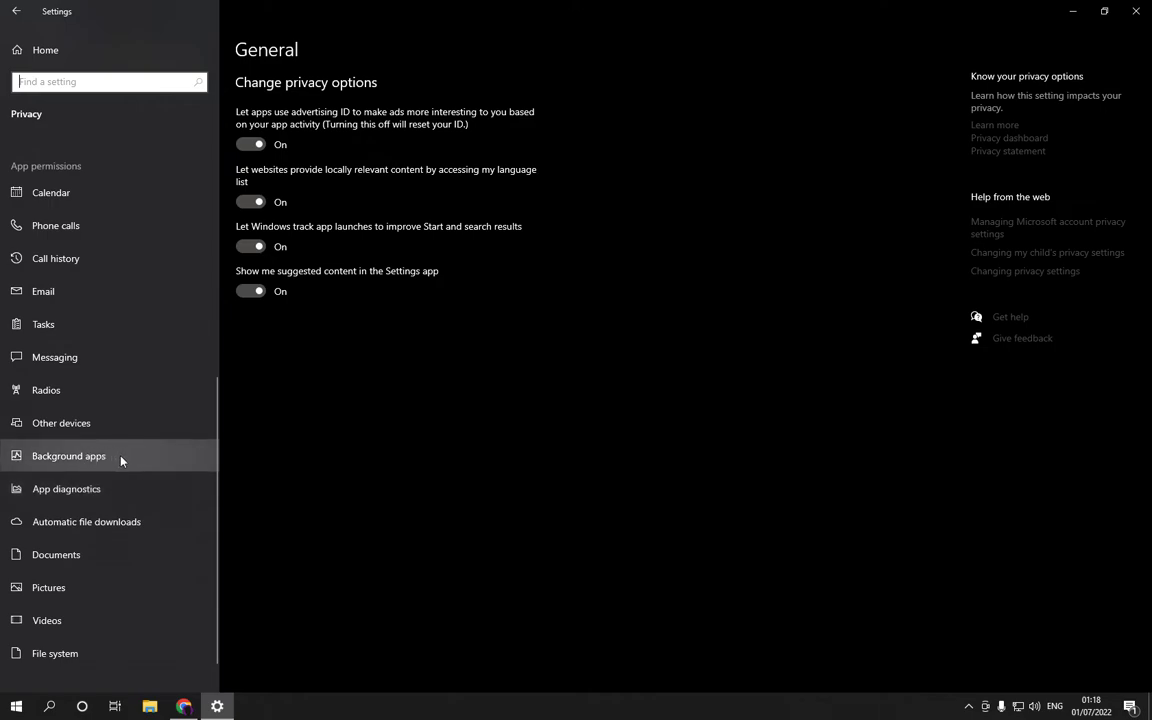
click(92, 459)
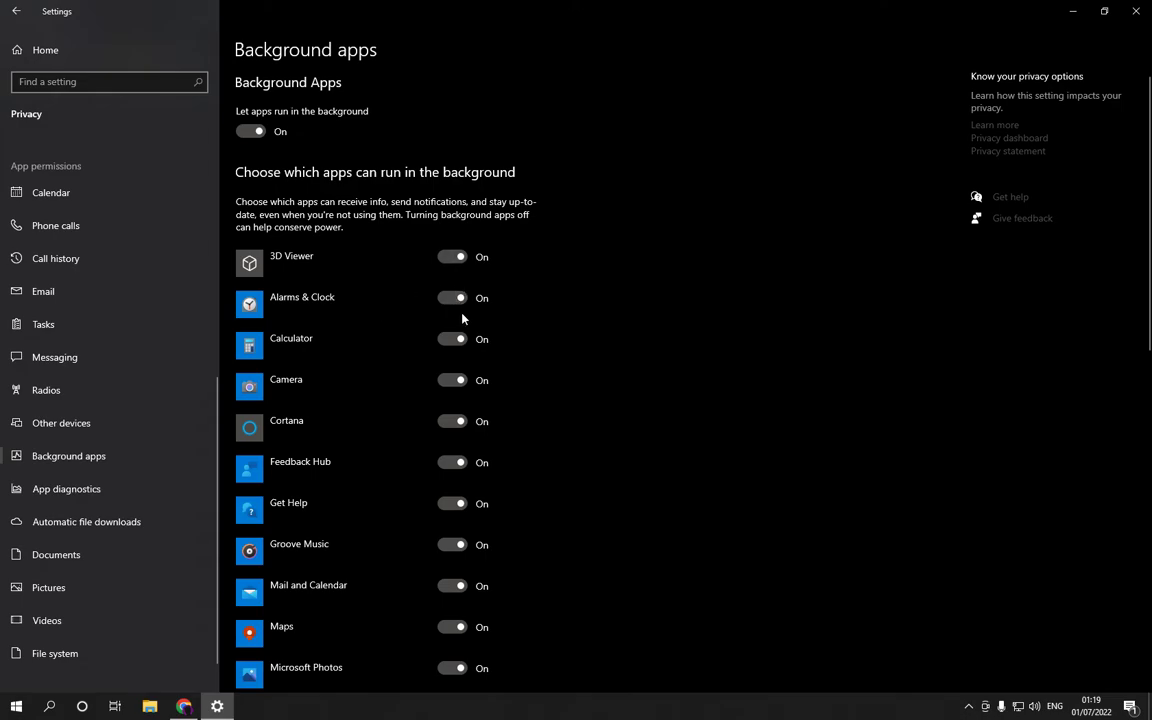
scroll(449, 340, down, 6)
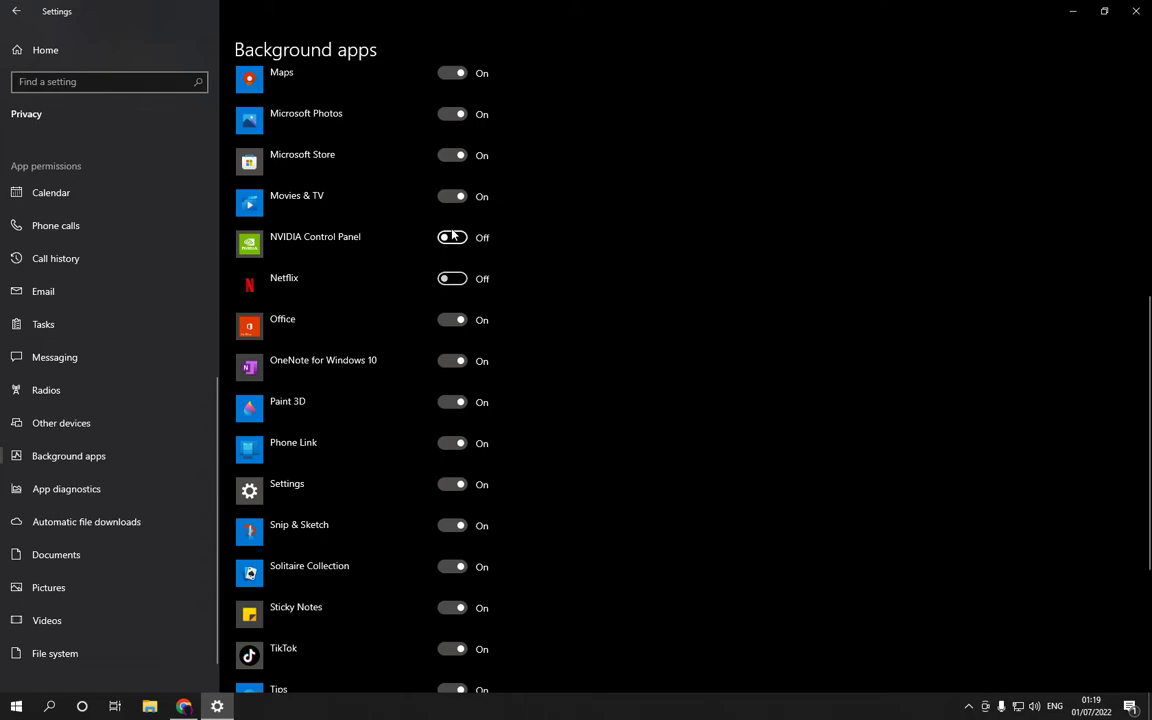
scroll(407, 319, down, 3)
scroll(407, 319, up, 2)
scroll(407, 330, up, 1)
Allow Netflix to run in the background again, then operate the toggle higher in the list.
click(452, 361)
click(452, 279)
scroll(414, 293, down, 3)
scroll(404, 409, up, 2)
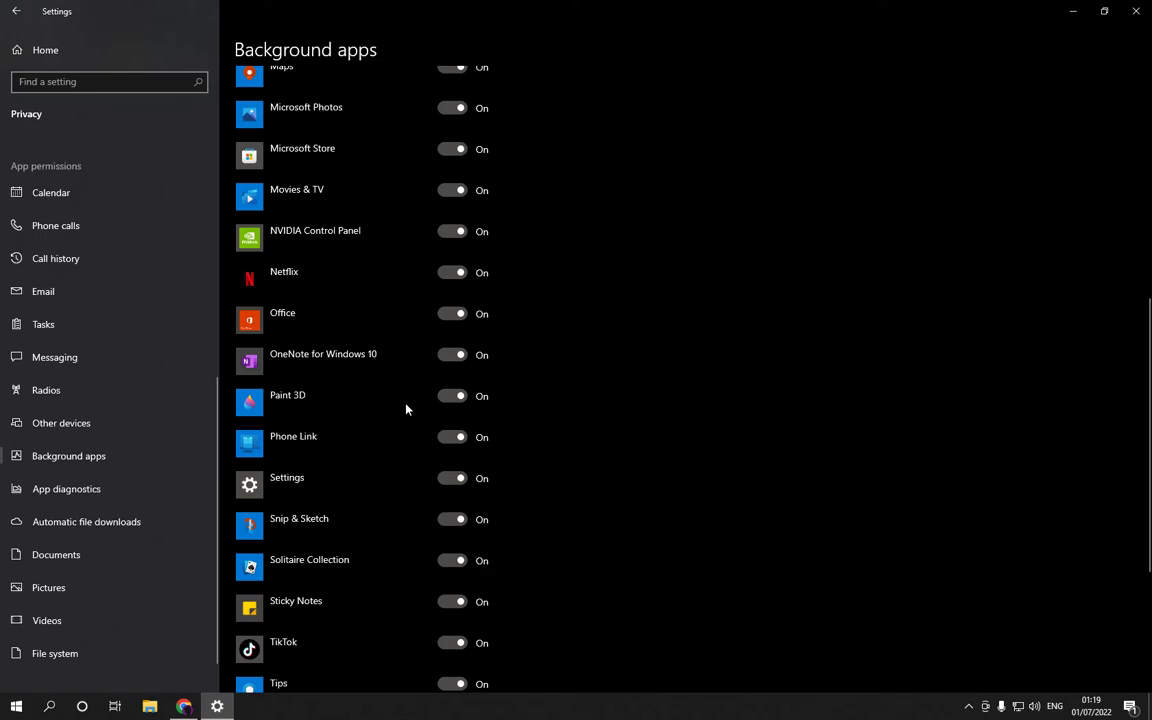
scroll(404, 409, down, 3)
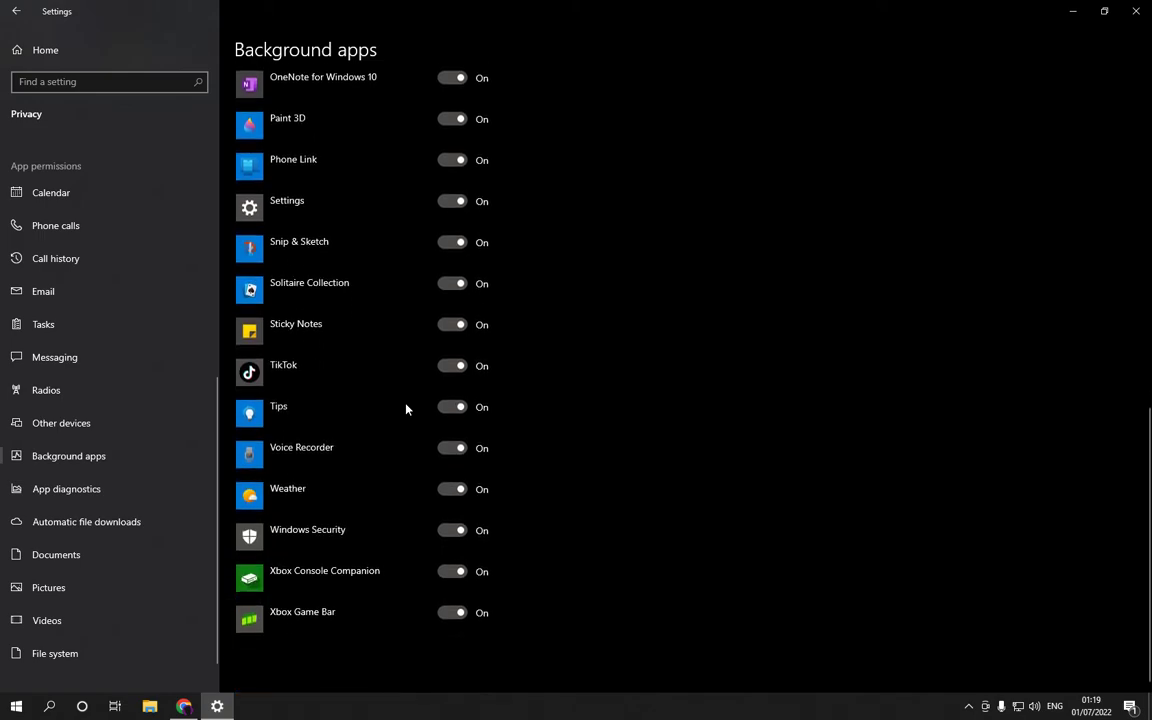